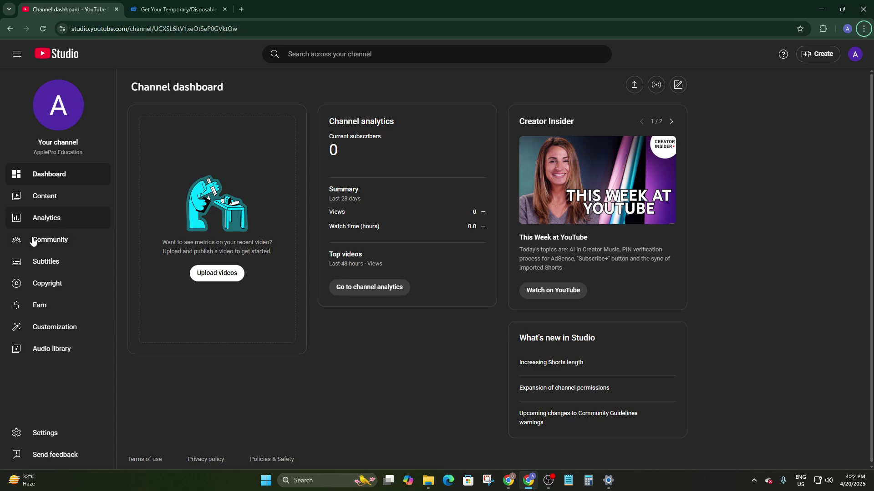
Open the channel's feature eligibility settings and review the standard, intermediate and advanced feature tiers.
left_click(36, 434)
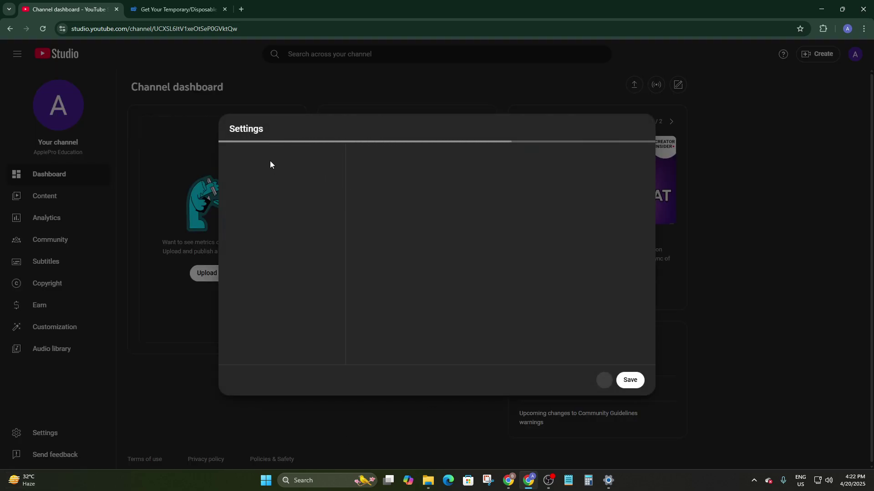
left_click(244, 180)
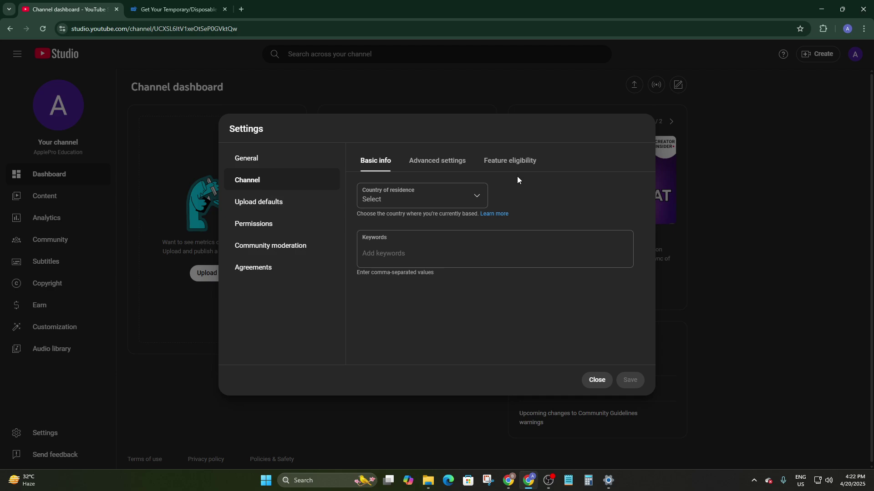
left_click(506, 166)
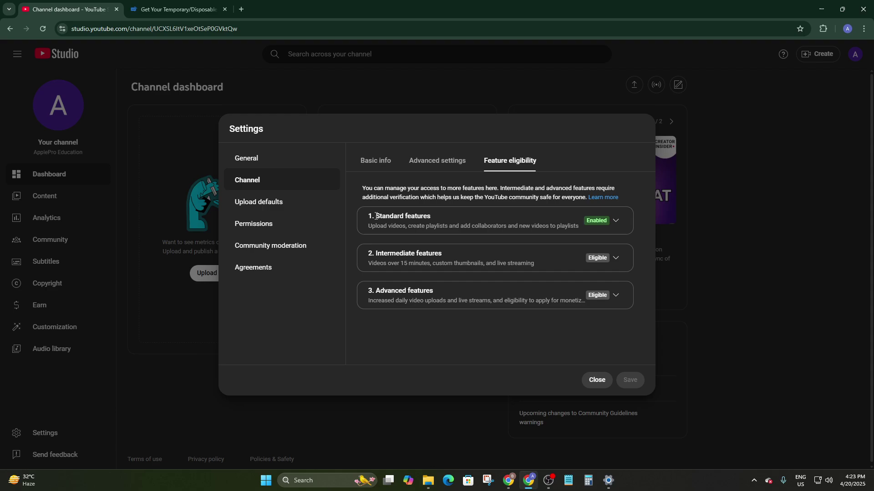
left_click_drag(376, 216, 565, 216)
left_click_drag(374, 253, 444, 255)
left_click_drag(374, 293, 438, 291)
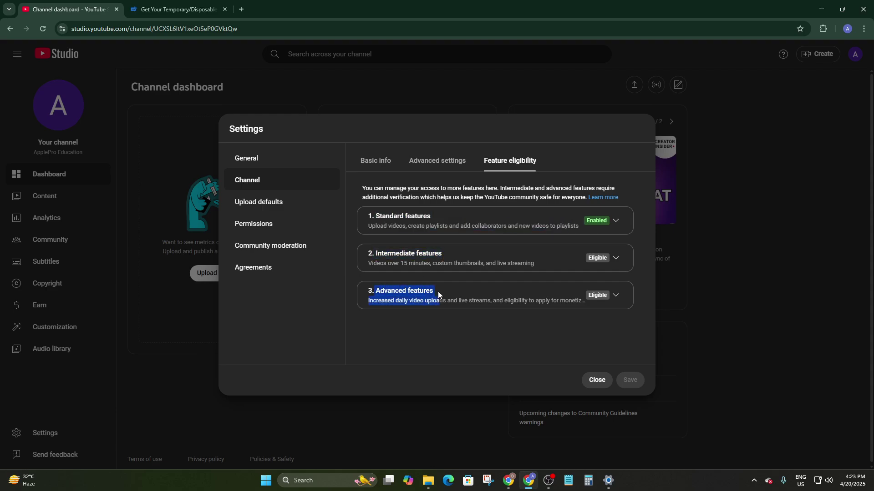
left_click(395, 340)
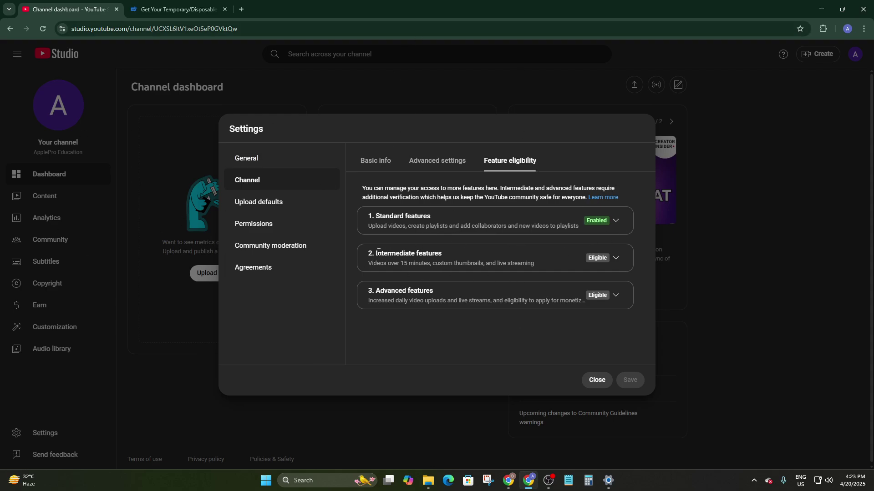
Expand the Intermediate features section to view its phone verification requirement.
left_click_drag(378, 252, 515, 262)
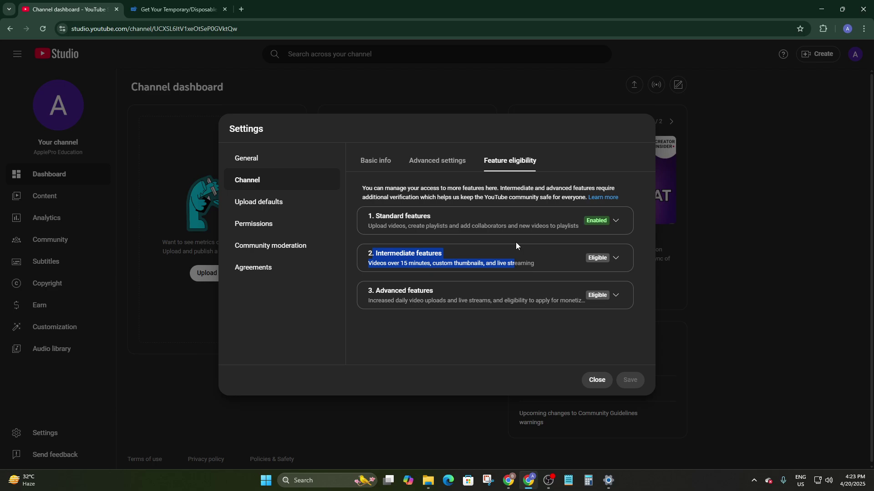
left_click(616, 258)
scroll(541, 313, "down", 1)
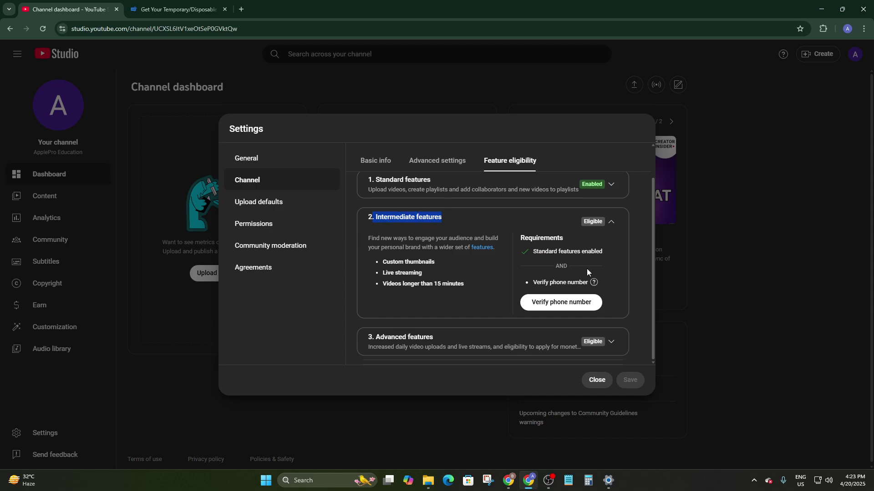
left_click(578, 300)
Switch to the freephone.io site and open its list of United States temporary phone numbers.
left_click(186, 8)
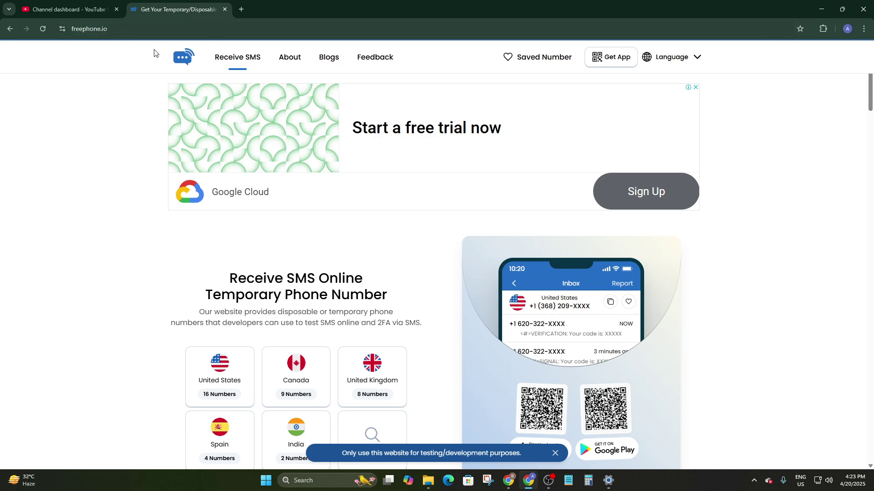
scroll(298, 245, "down", 2)
scroll(525, 127, "up", 1)
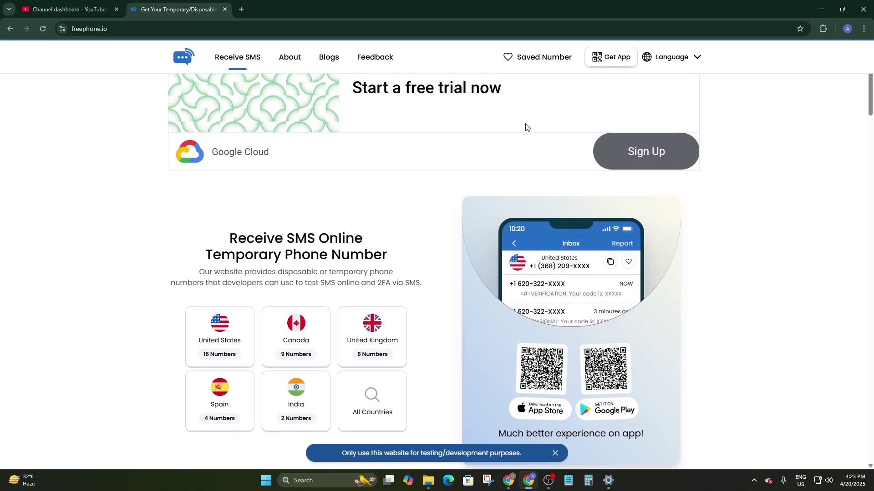
scroll(526, 127, "up", 1)
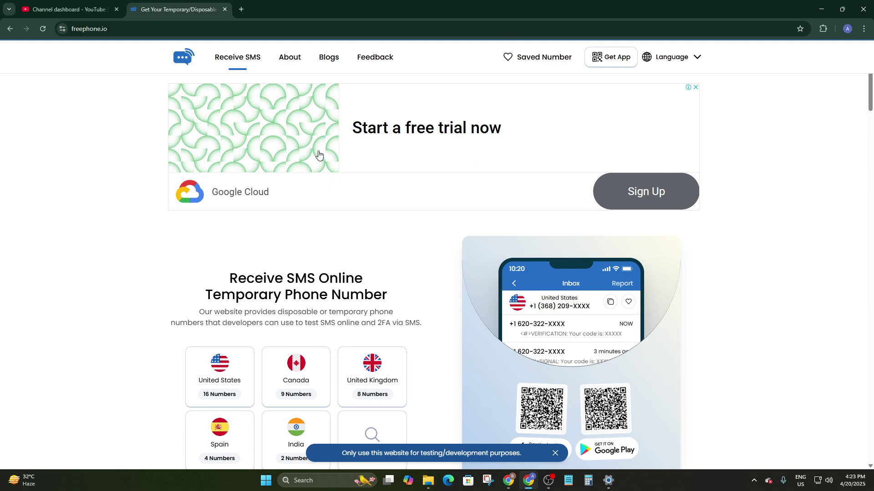
scroll(250, 223, "down", 3)
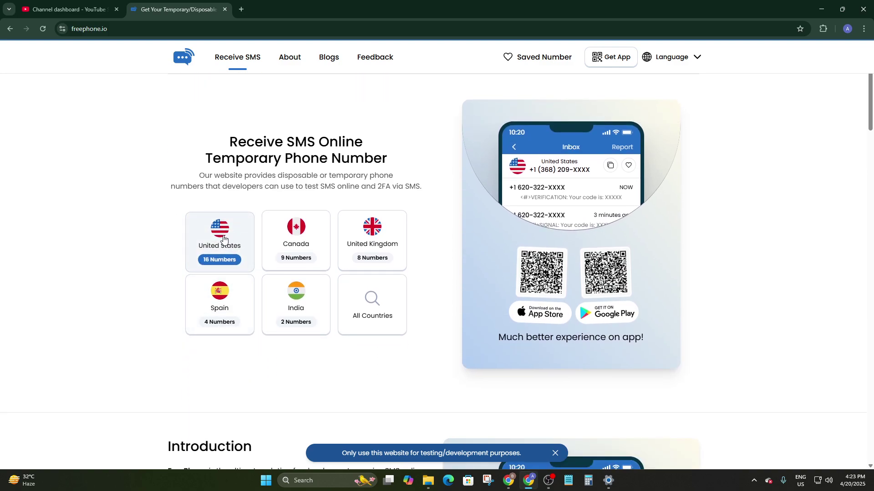
left_click(240, 244)
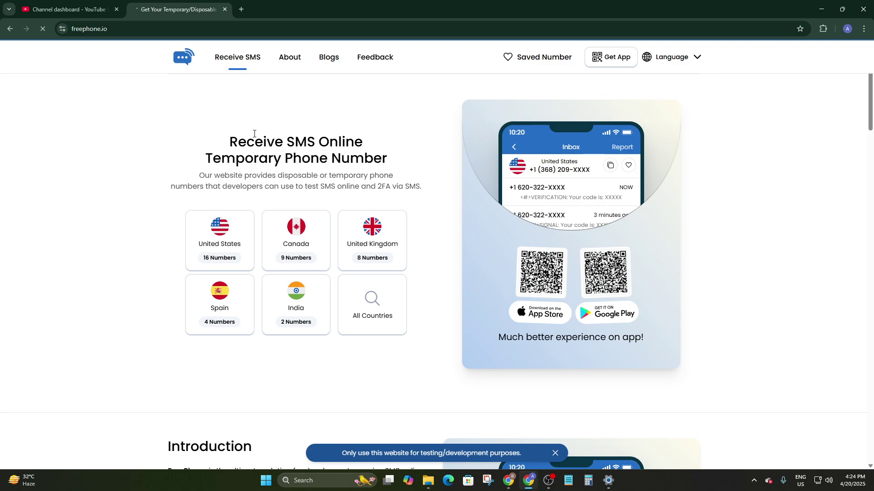
left_click_drag(226, 141, 447, 157)
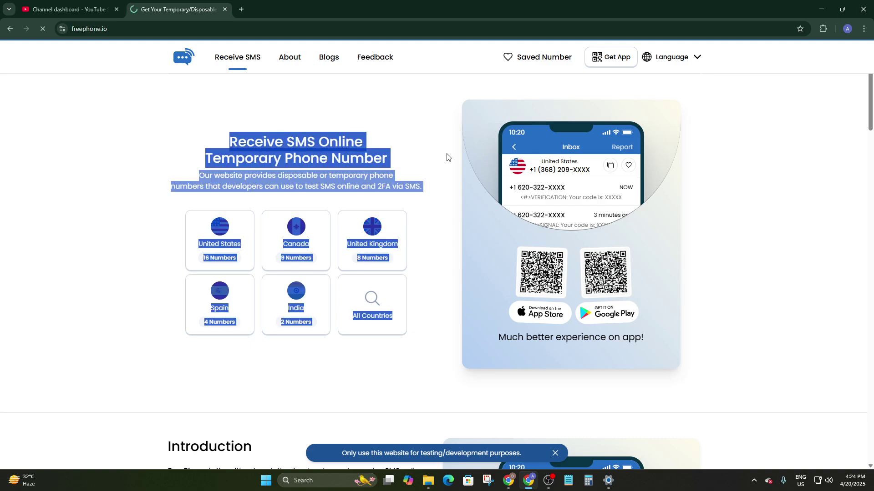
left_click(388, 127)
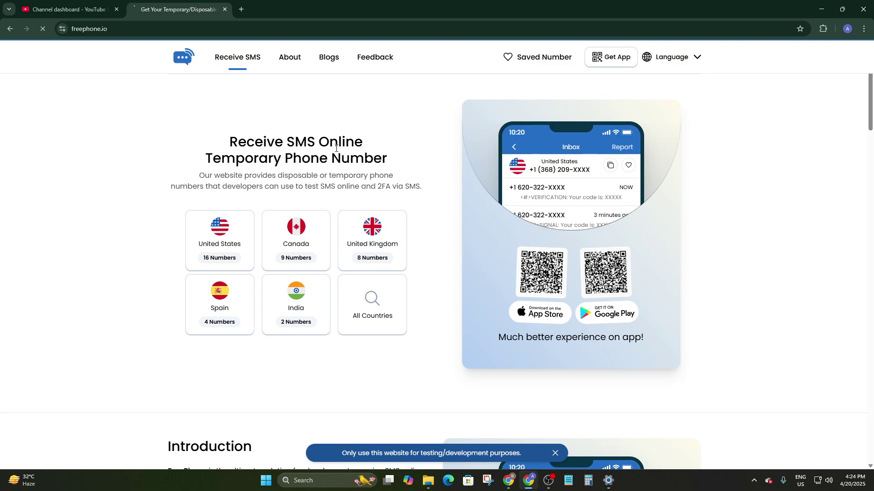
left_click(82, 8)
left_click(190, 7)
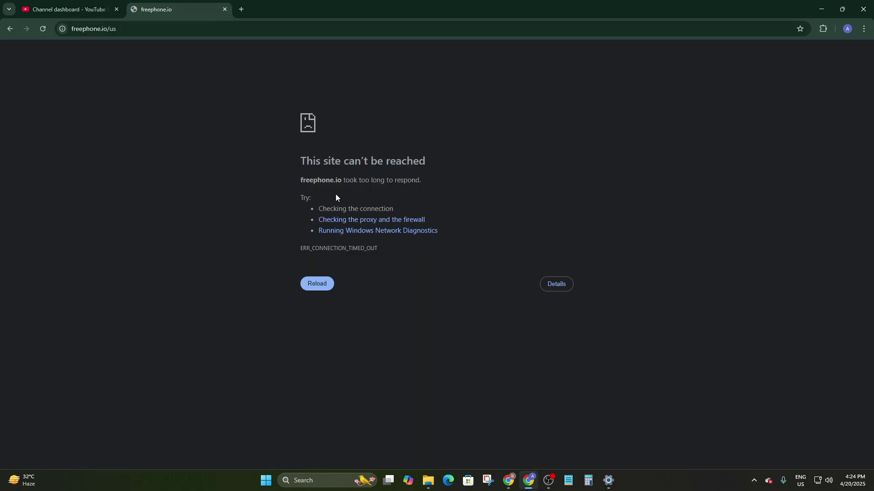
Reload the freephone.io United States numbers page and return to the channel settings.
left_click(323, 285)
left_click(82, 8)
left_click(182, 7)
left_click(87, 8)
left_click(148, 13)
left_click(97, 4)
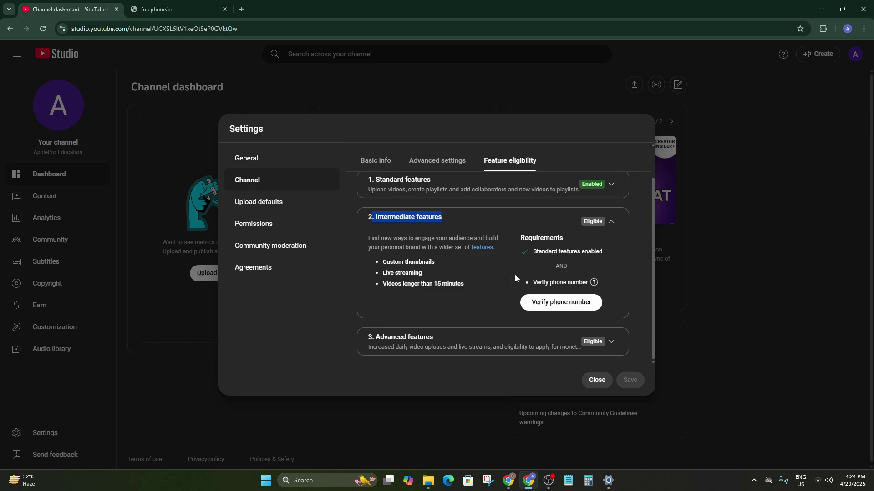
mouse_move(554, 274)
left_click(354, 243)
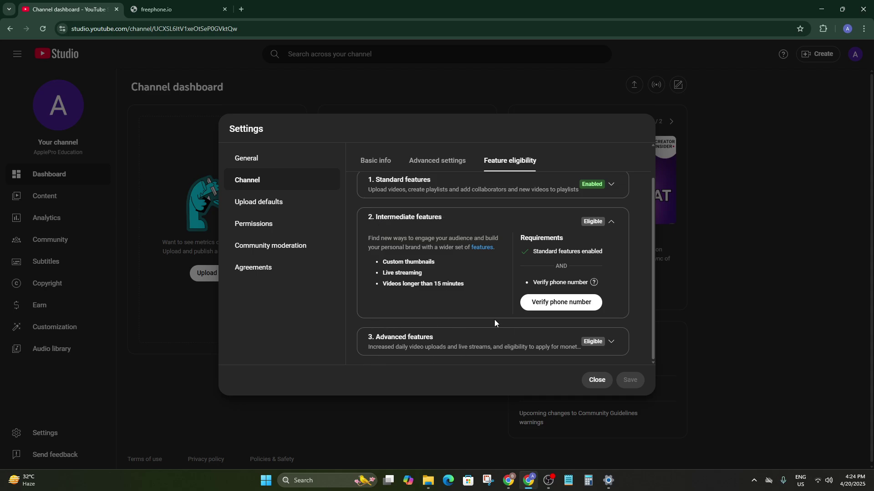
left_click(165, 9)
left_click(91, 9)
left_click(193, 7)
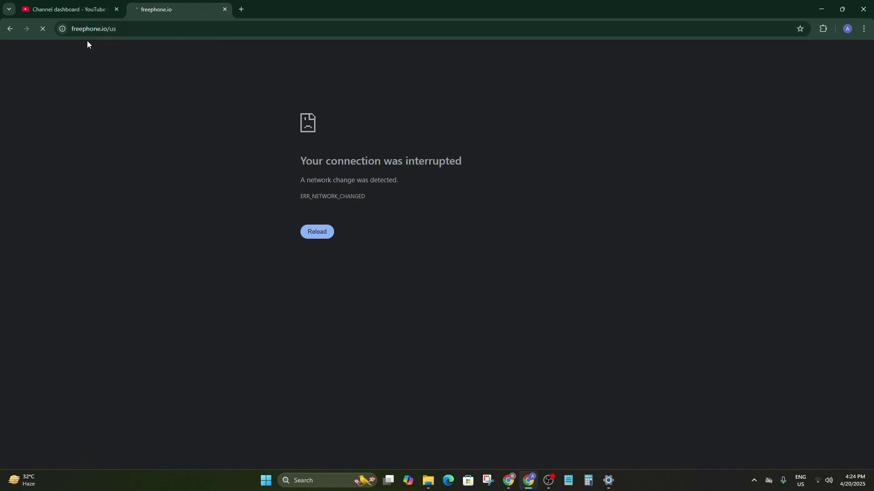
left_click(83, 4)
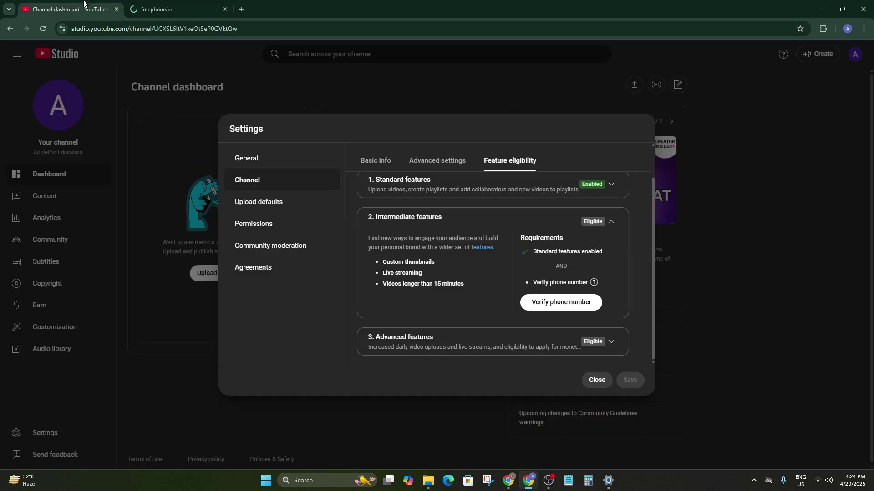
On freephone.io, open the inbox of the first online United States number and copy that number.
left_click(143, 3)
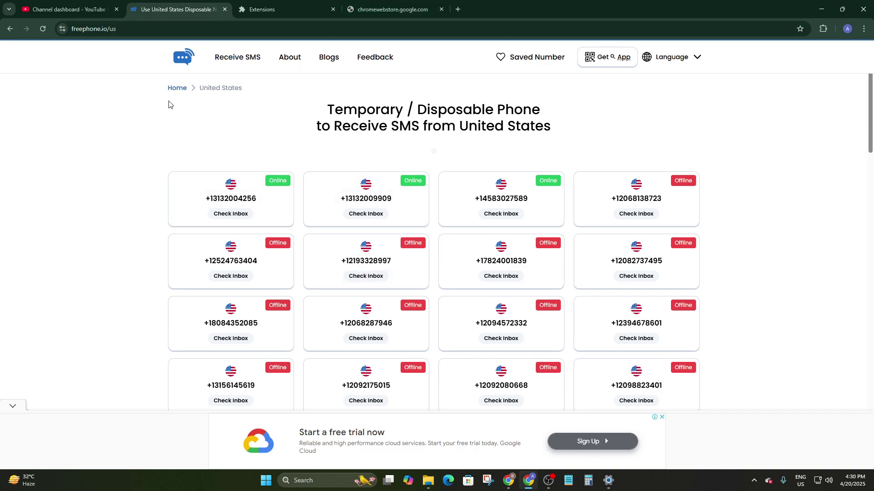
scroll(455, 227, "down", 3)
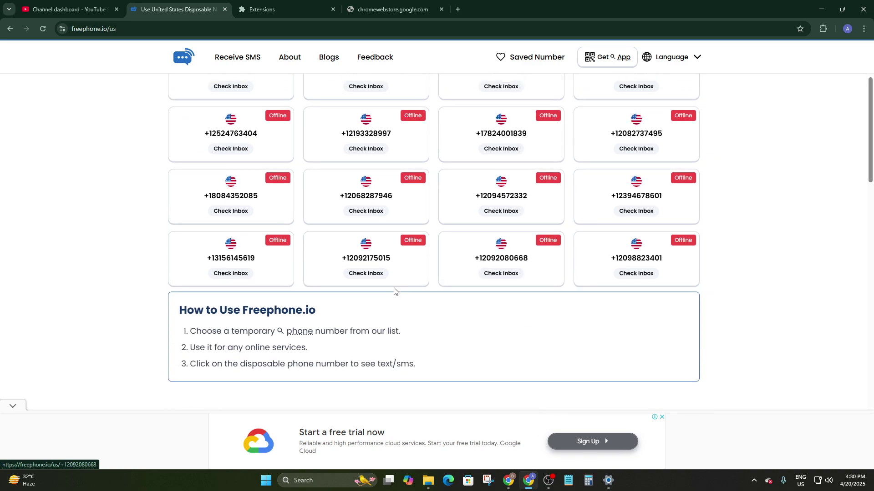
scroll(394, 289, "up", 3)
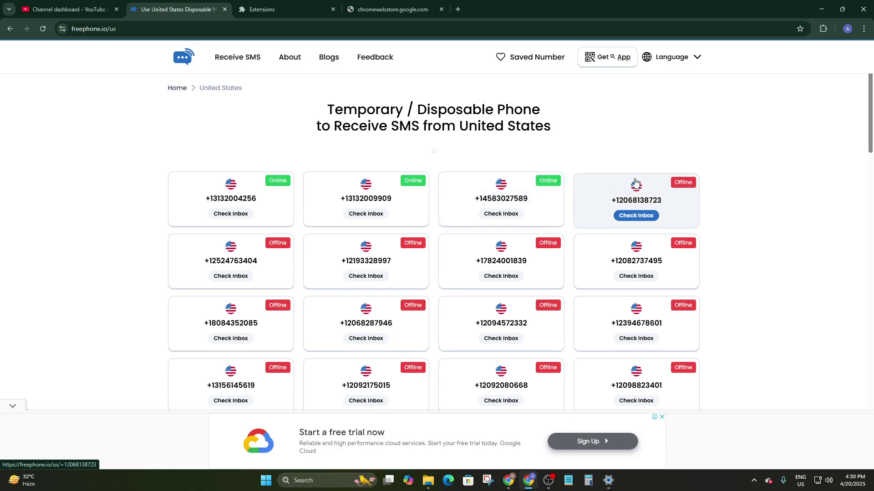
left_click(240, 195)
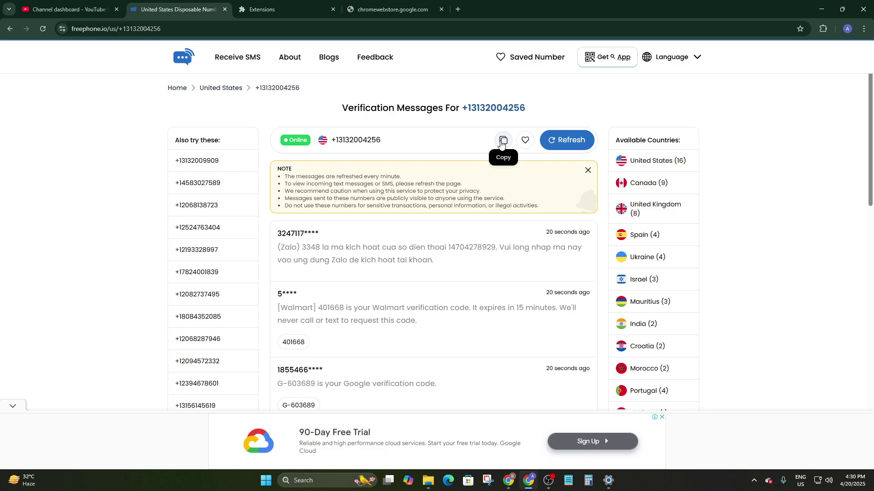
Start phone verification from the channel's Intermediate features in YouTube Studio and set the country to United States.
left_click(68, 9)
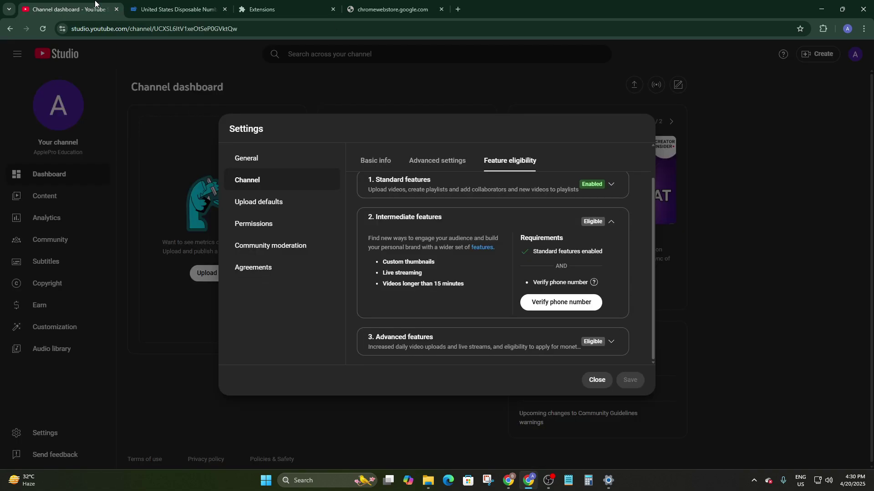
left_click(553, 302)
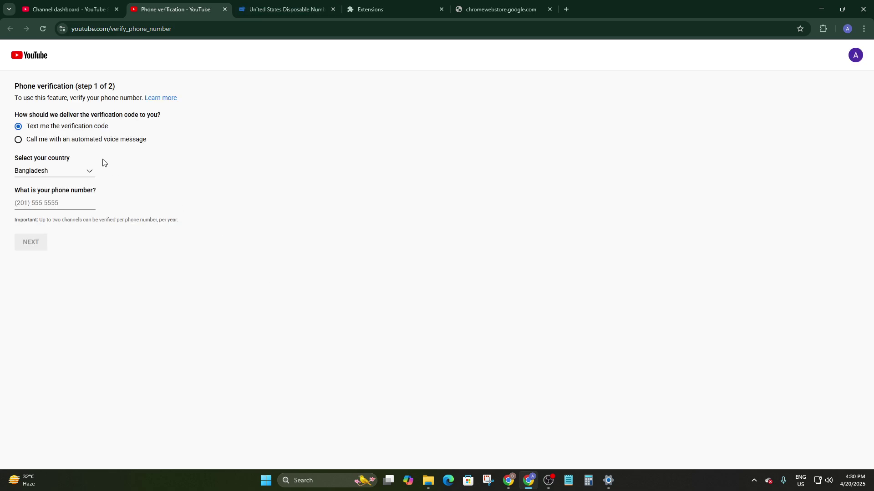
left_click(88, 171)
scroll(59, 275, "down", 18)
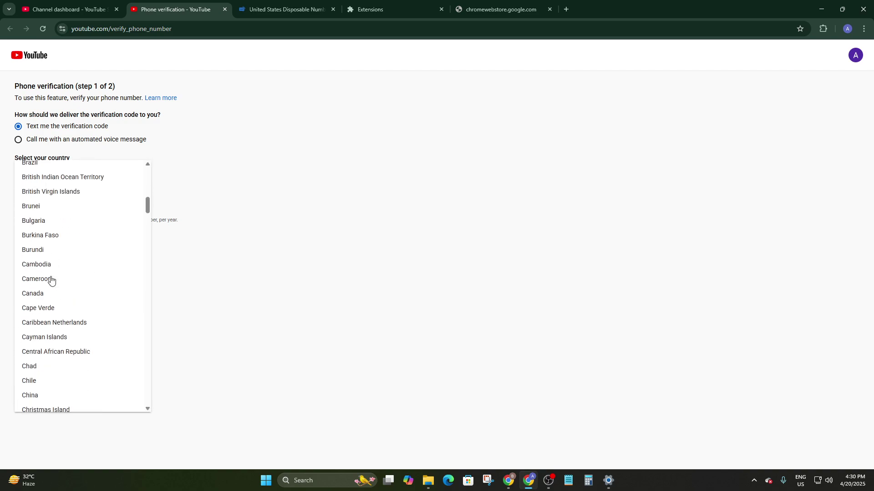
scroll(63, 311, "down", 20)
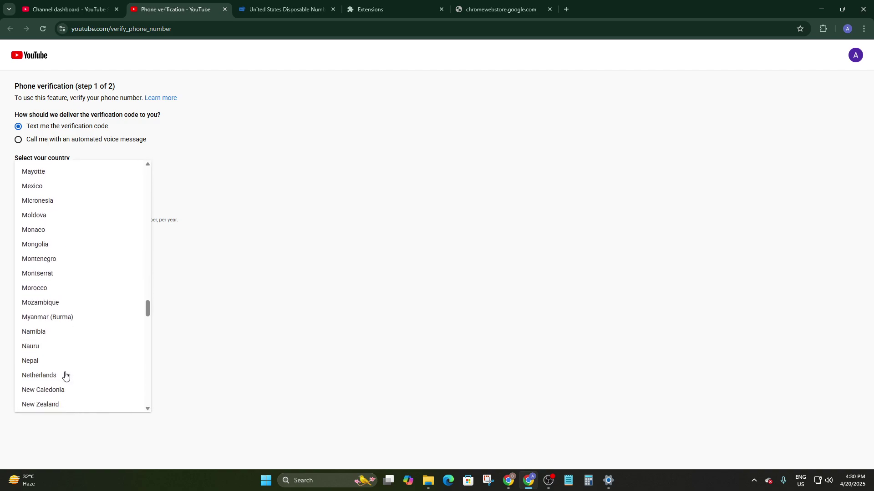
scroll(65, 373, "down", 10)
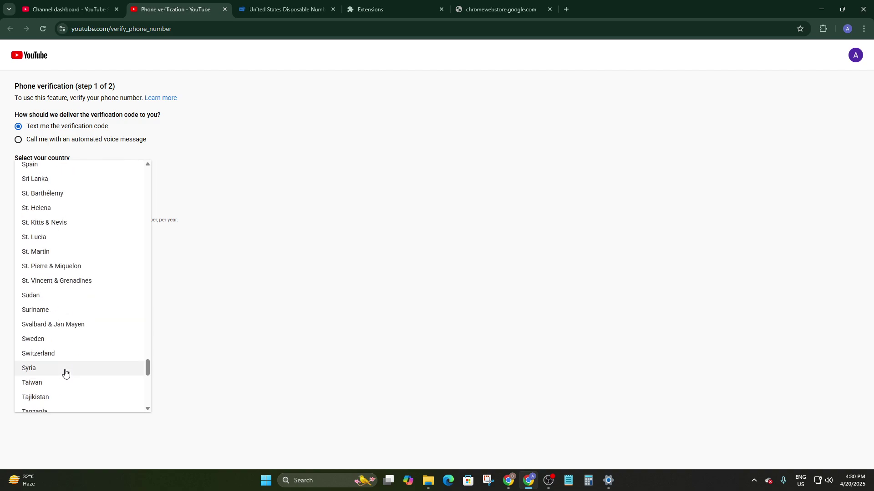
scroll(65, 373, "down", 10)
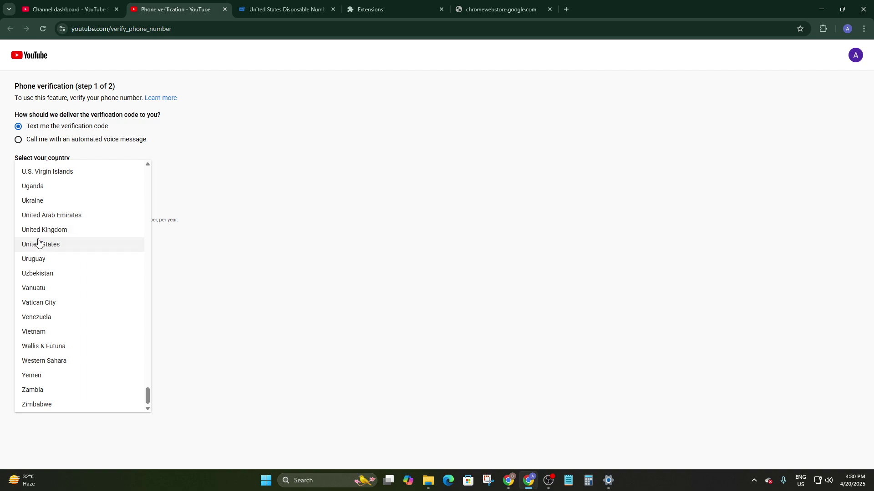
left_click(43, 245)
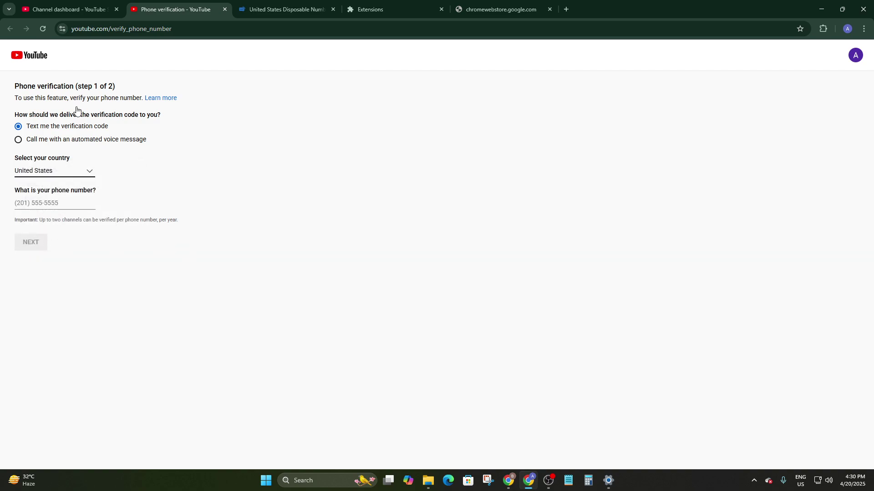
Switch to freephone.io and look over the messages received by the temporary number.
left_click(317, 6)
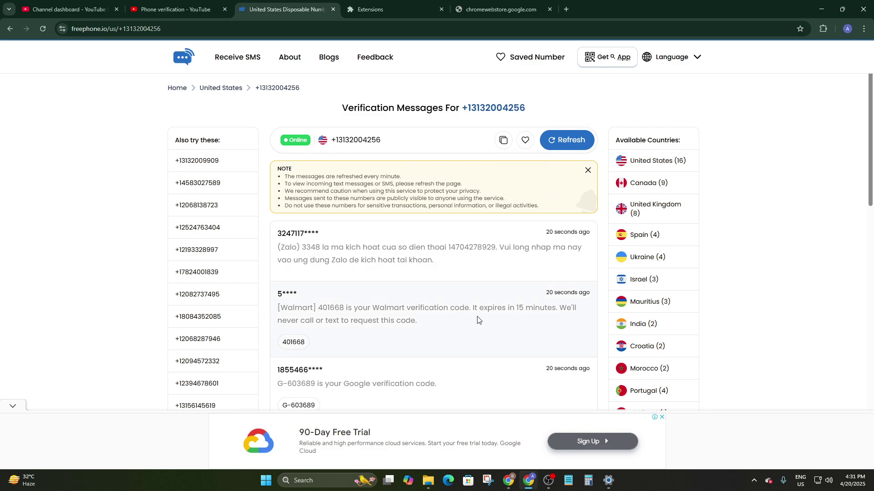
scroll(477, 314, "down", 2)
scroll(480, 293, "up", 2)
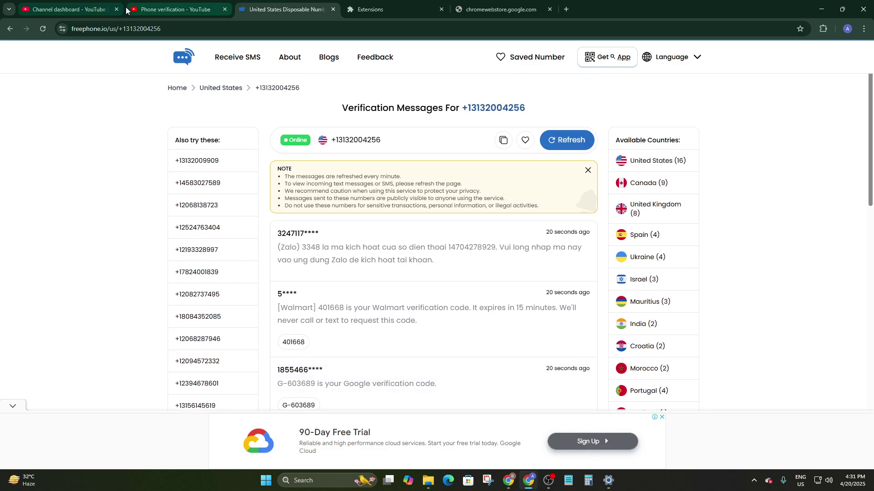
Return to the YouTube phone verification page and paste the copied temporary number as the phone number.
left_click(91, 5)
left_click(184, 8)
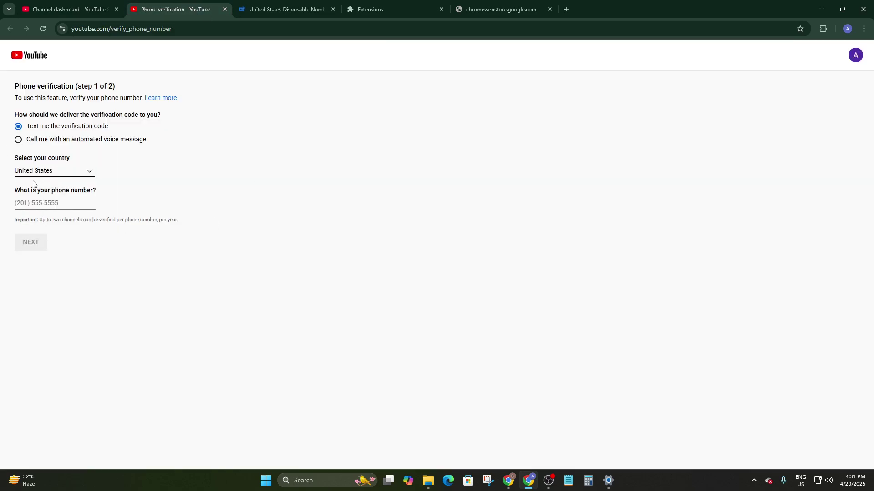
left_click(49, 202)
key("ctrl+v")
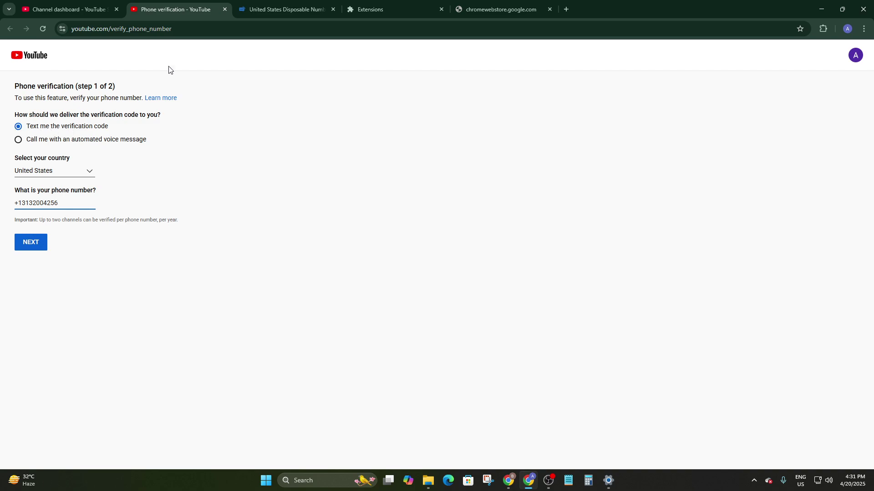
Check the temporary number's freephone.io inbox for where a verification code arrives, and return to the phone verification page.
left_click(280, 11)
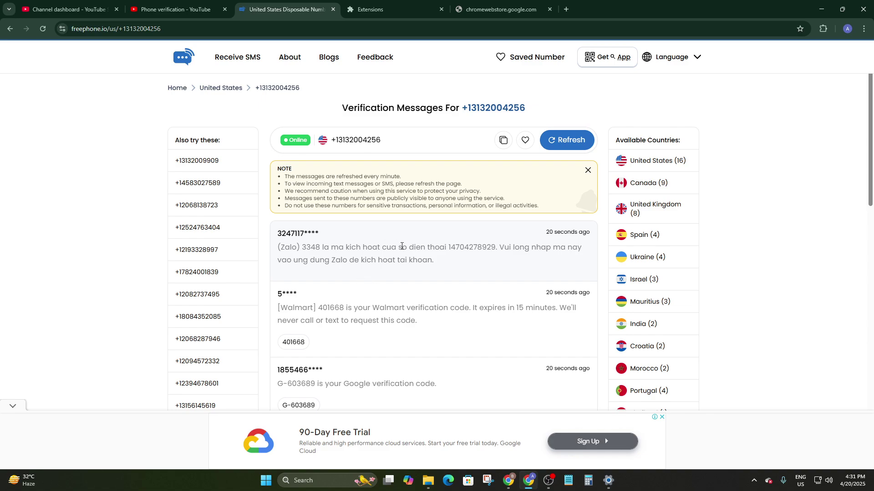
scroll(341, 261, "down", 1)
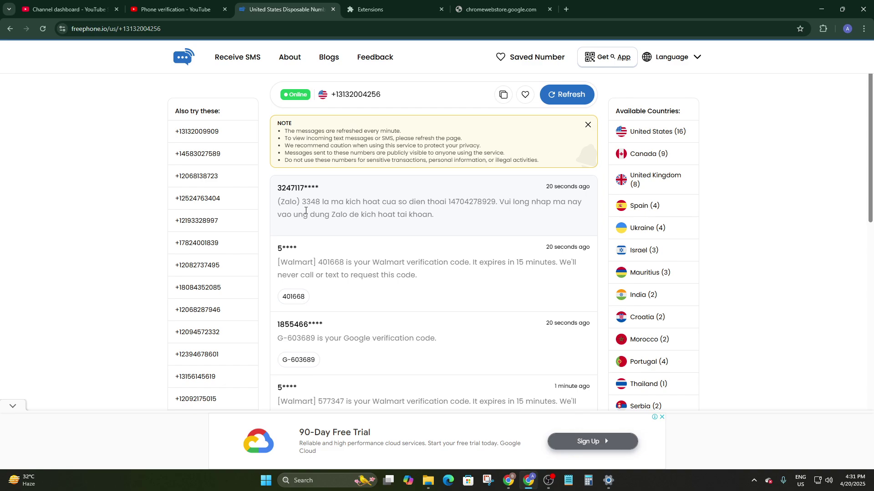
left_click_drag(303, 200, 322, 198)
left_click(68, 9)
left_click(140, 14)
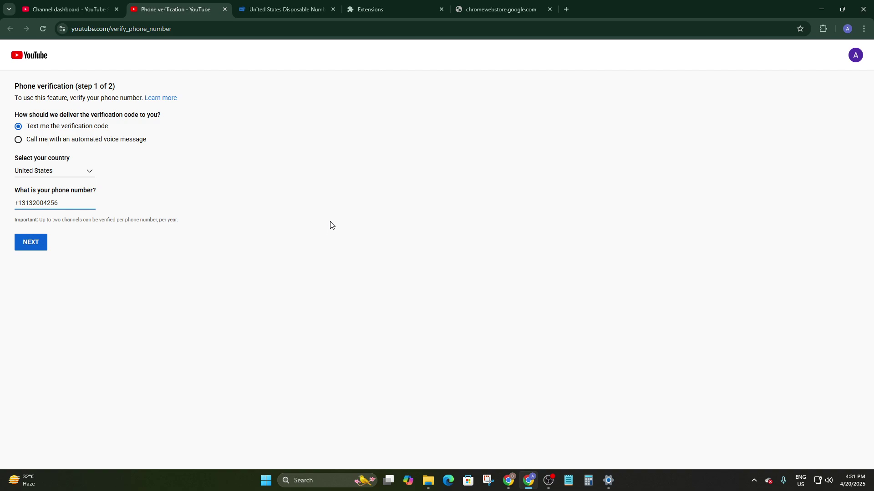
Switch back to YouTube Studio and review the Intermediate and Advanced features sections.
left_click(96, 6)
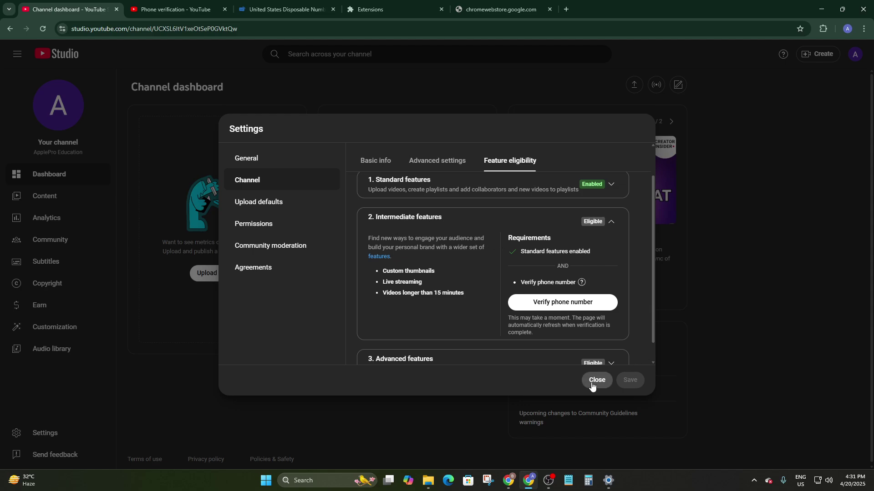
scroll(472, 253, "down", 1)
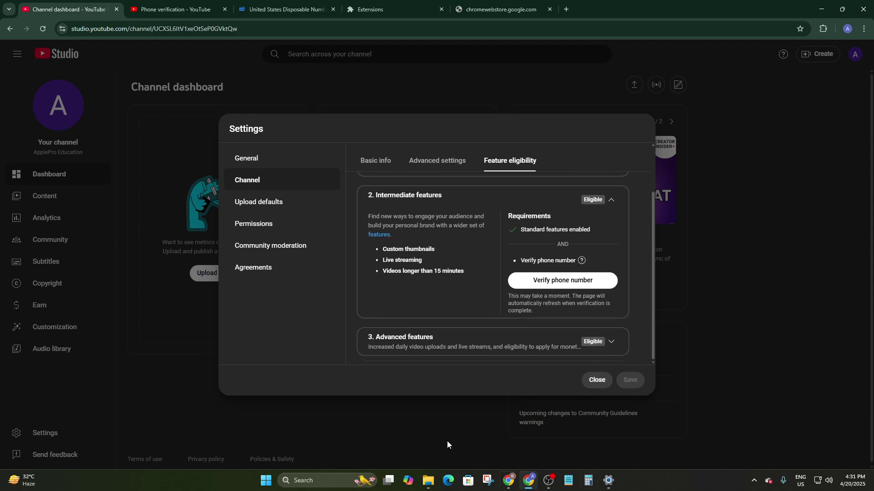